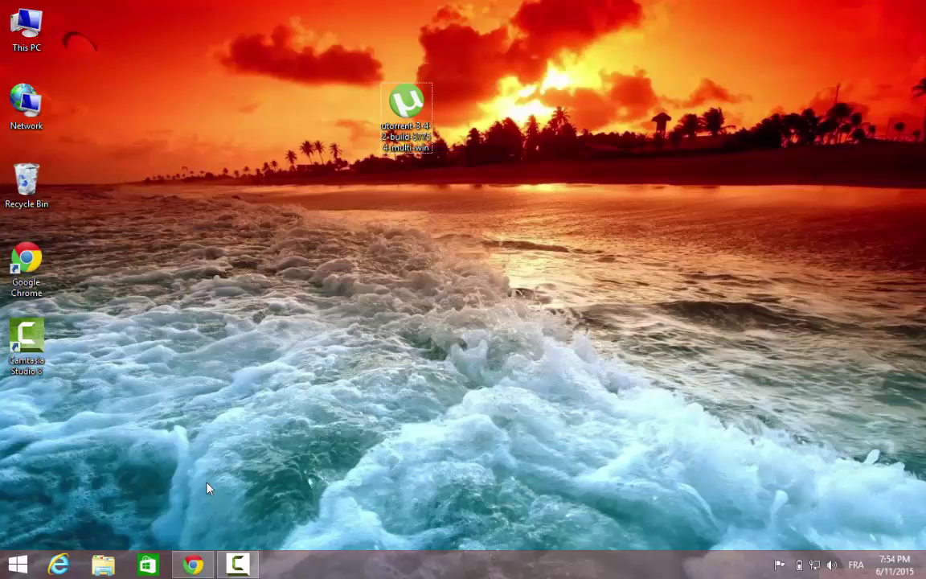
Switch to Chrome, view the uTorrent Pro offer page and return to the µTorrent home page.
key(alt+Tab)
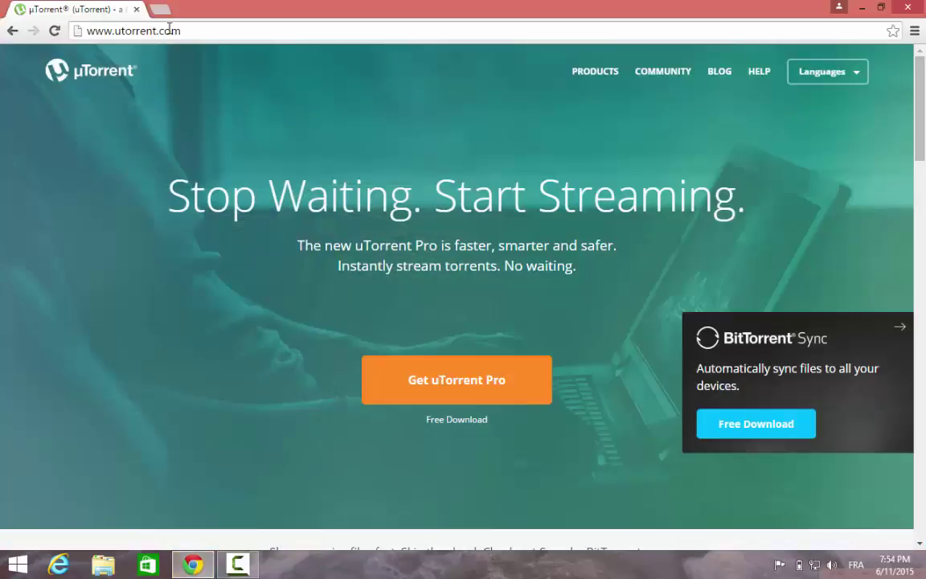
click(479, 392)
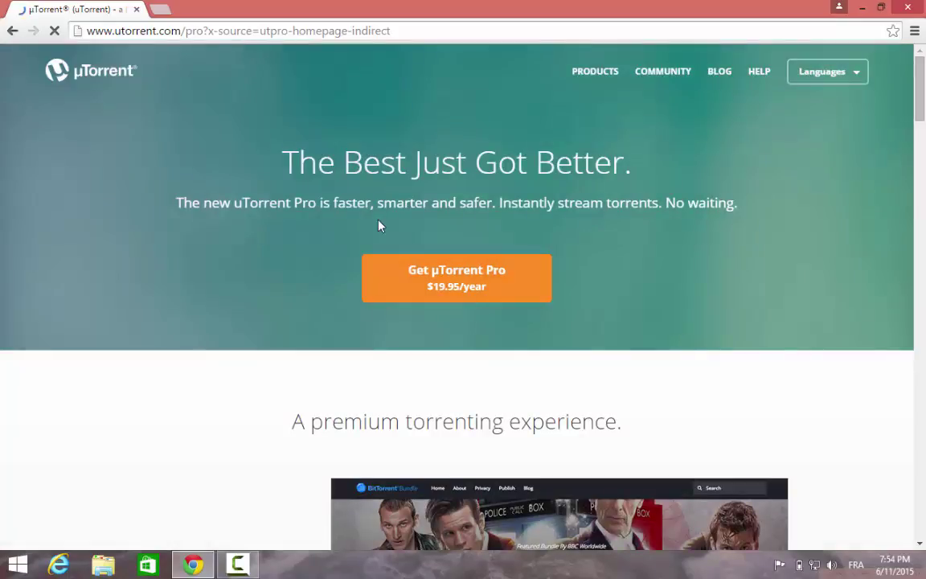
click(15, 32)
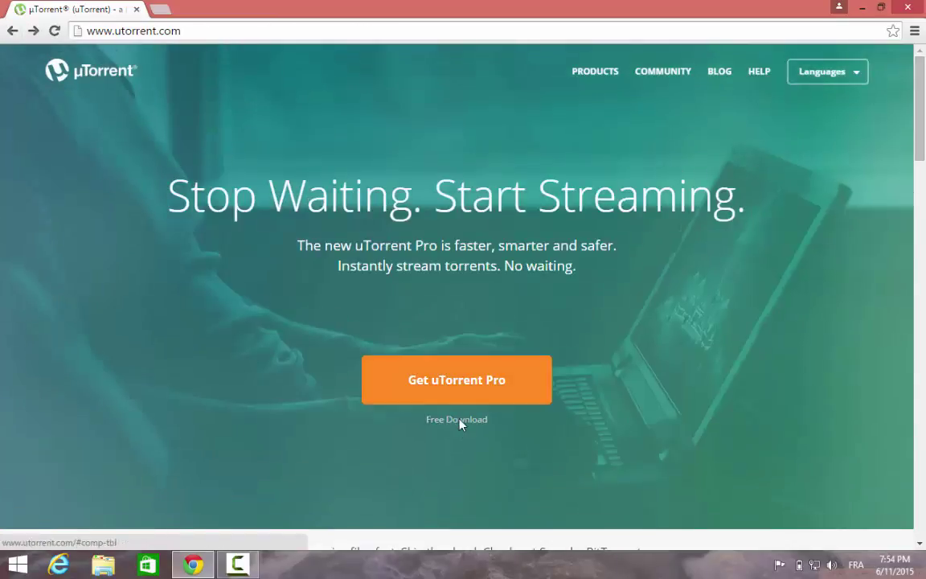
Compare the Free and Pro versions and start downloading the free µTorrent version for Windows.
click(458, 420)
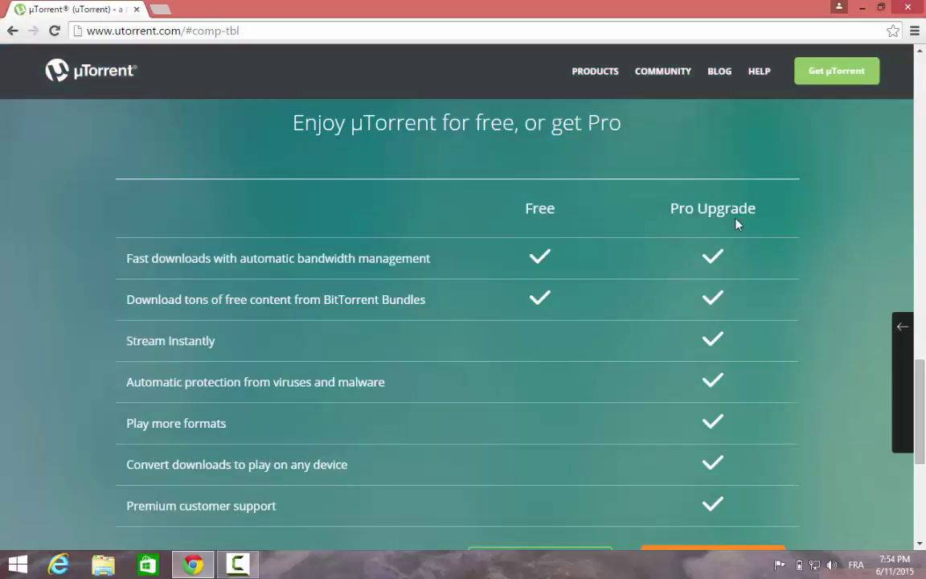
scroll(924, 411, down, 3)
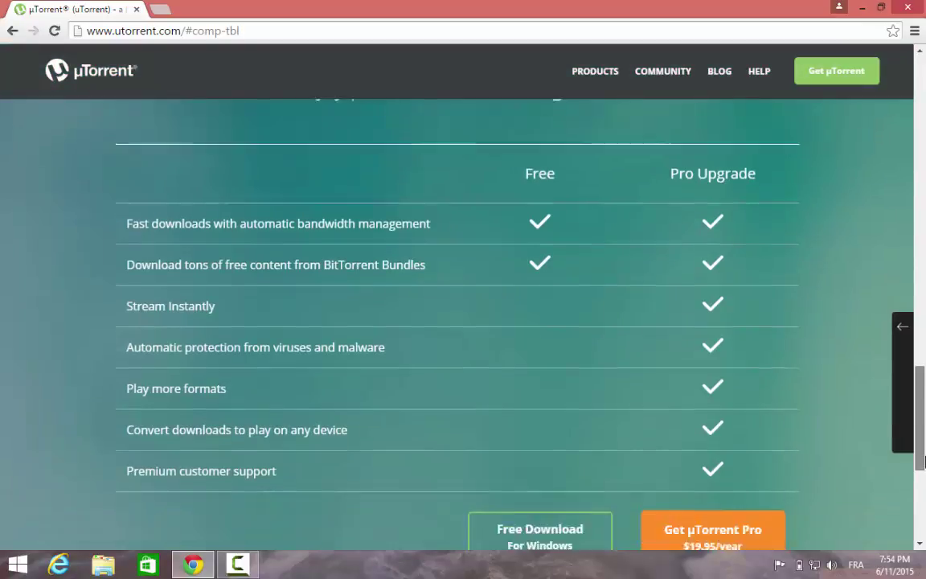
scroll(923, 419, up, 2)
scroll(924, 418, up, 1)
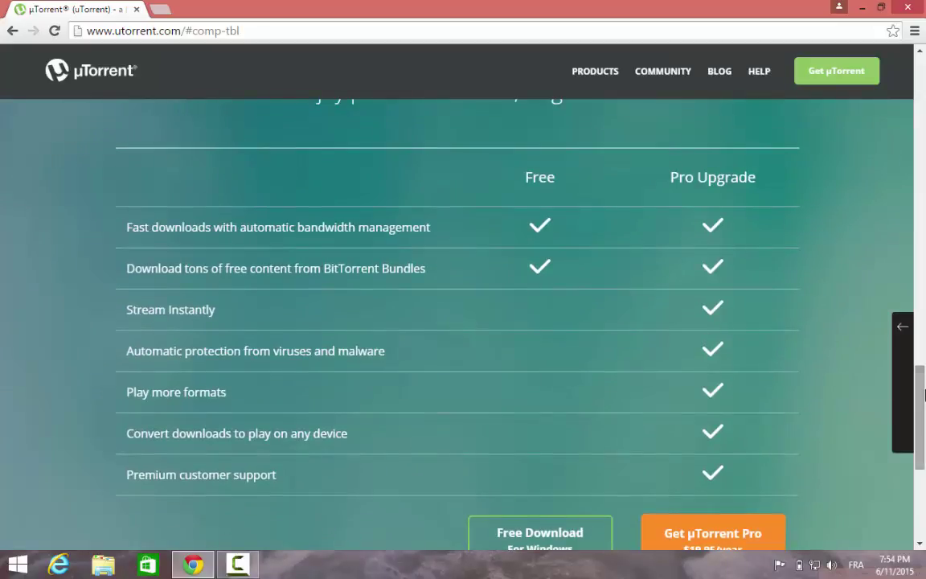
scroll(563, 418, down, 3)
click(558, 429)
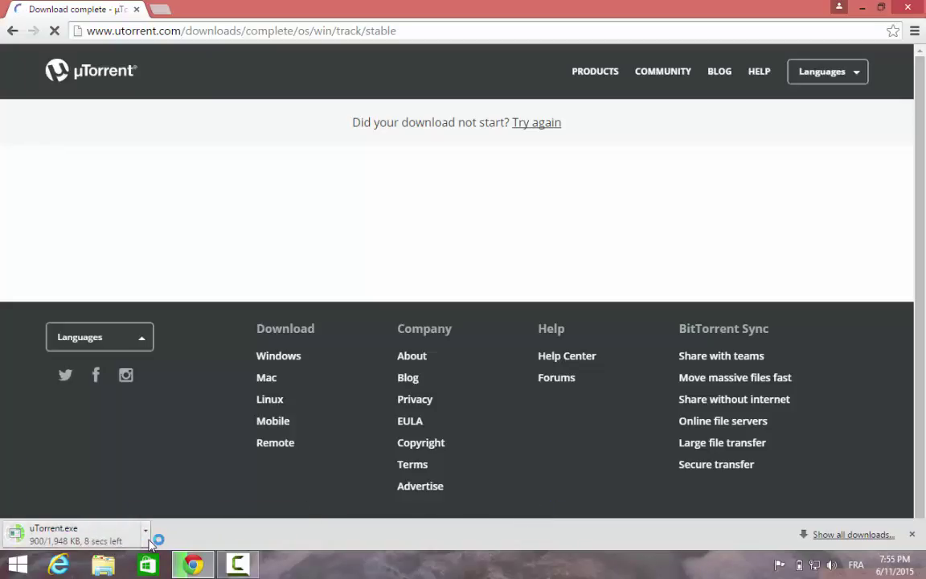
Cancel the uTorrent.exe download and minimize the browser to return to the desktop.
click(146, 530)
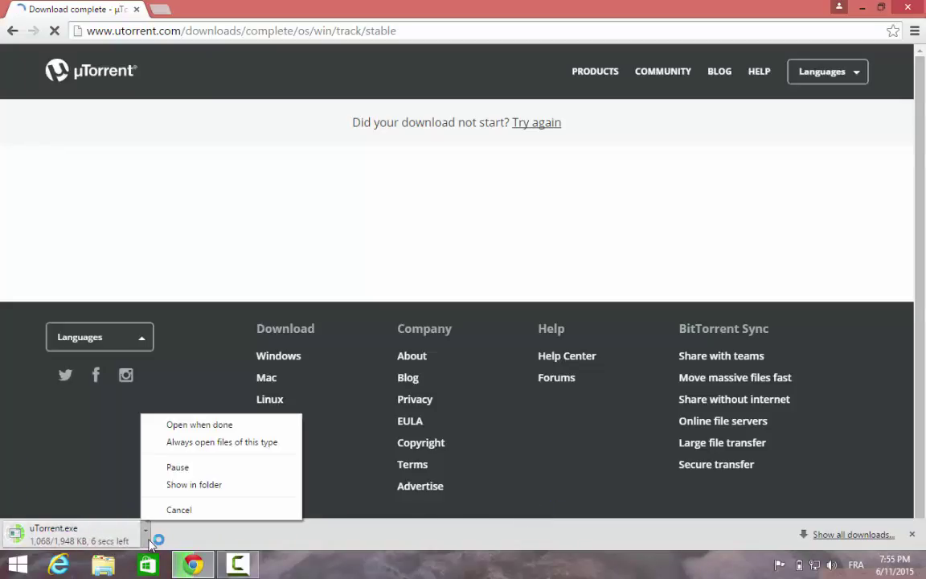
click(173, 468)
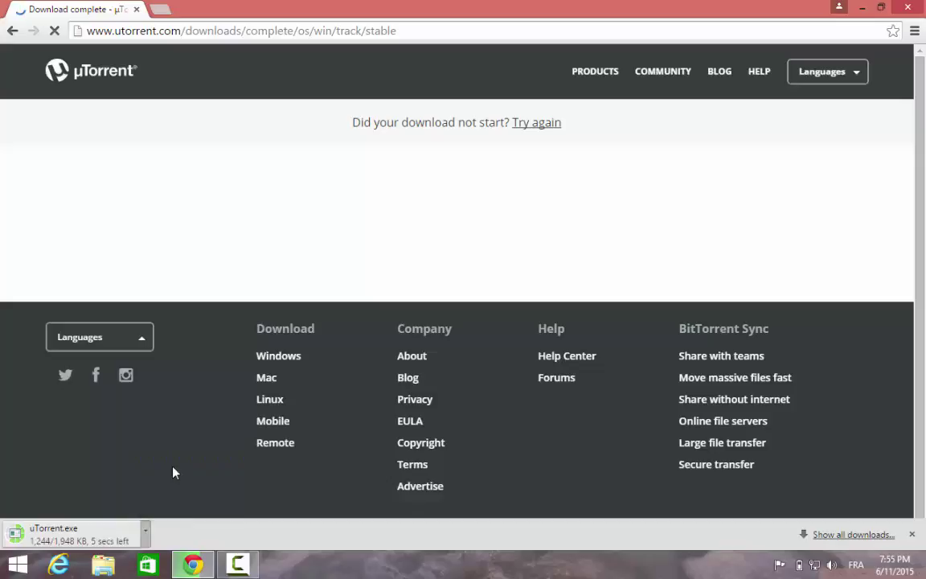
click(147, 531)
click(179, 509)
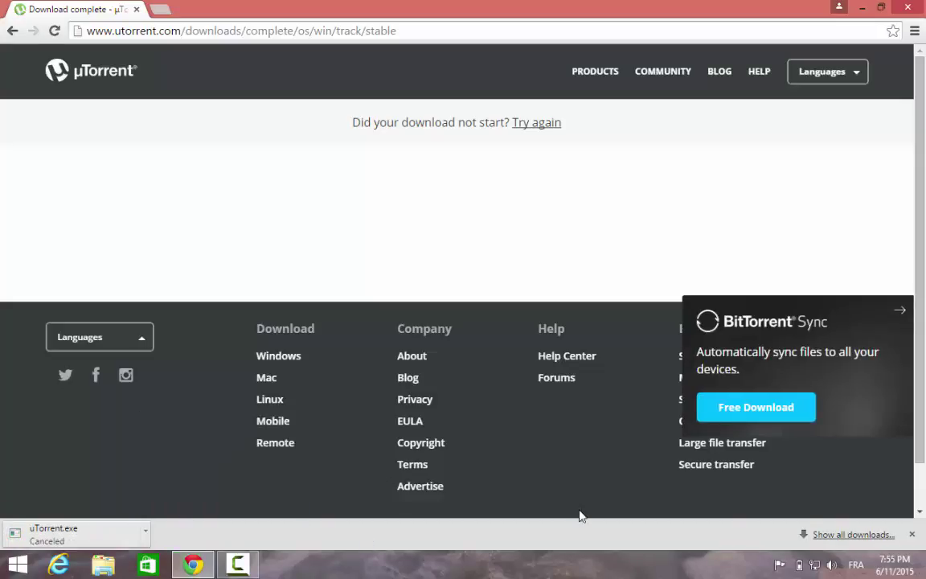
click(911, 534)
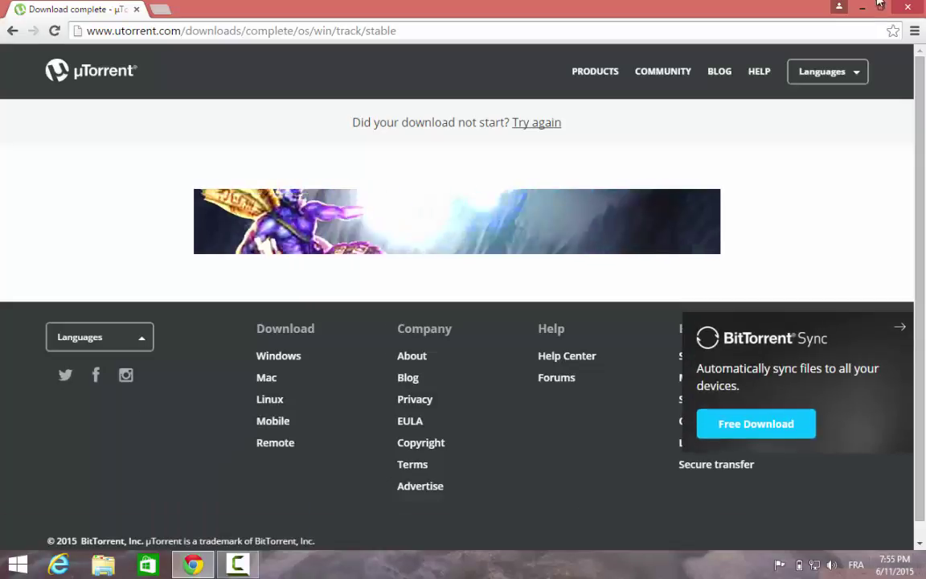
click(868, 7)
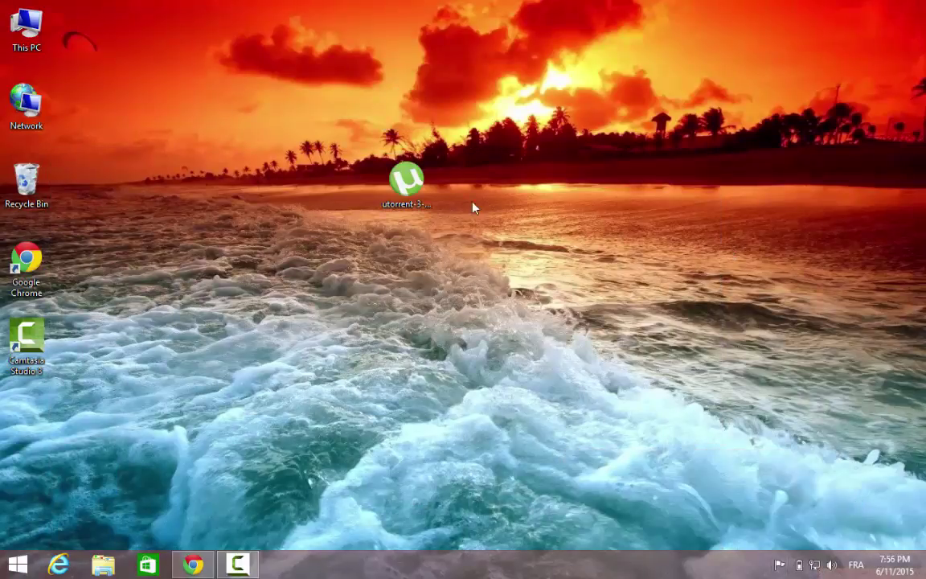
Run the µTorrent 3.4.2 installer from the desktop and accept its license agreement.
click(406, 189)
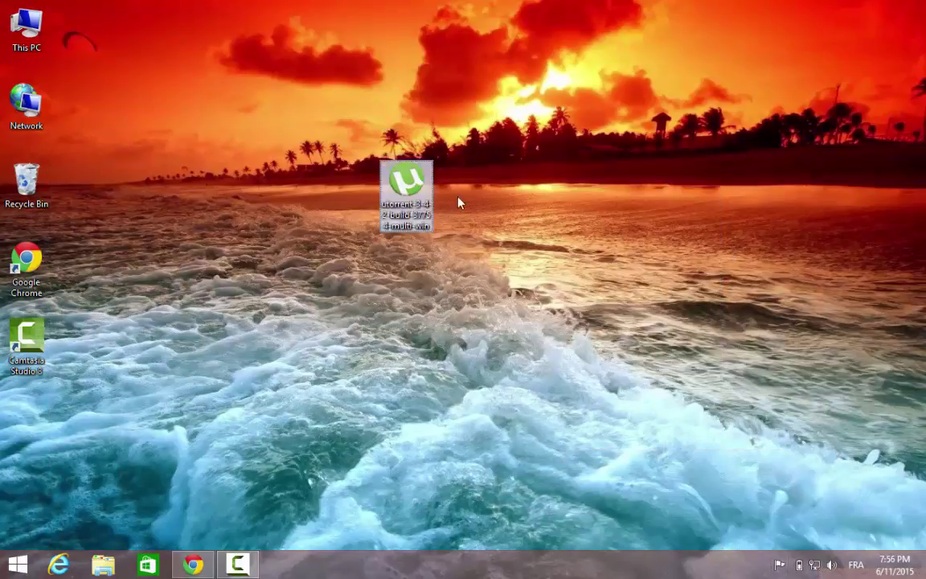
right_click(407, 202)
click(420, 228)
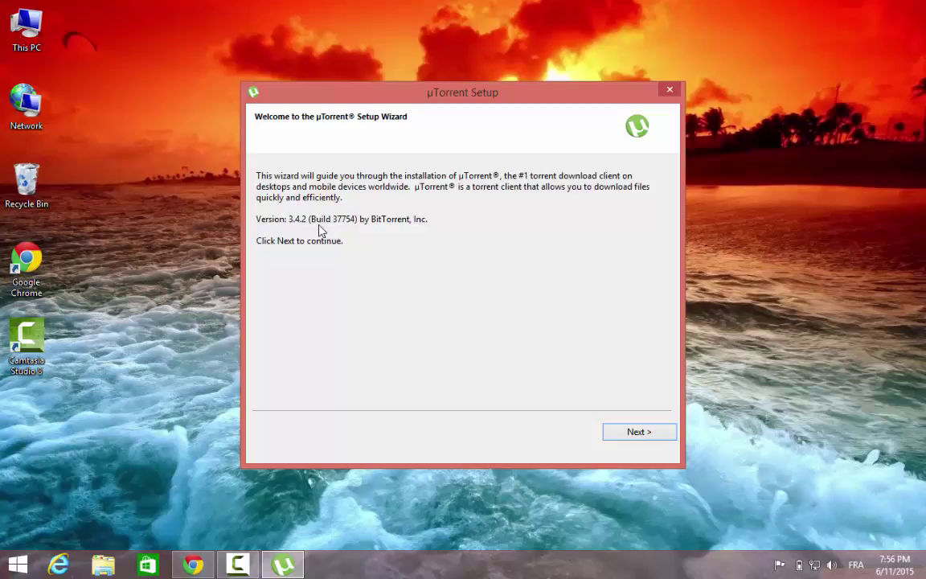
click(621, 434)
click(632, 440)
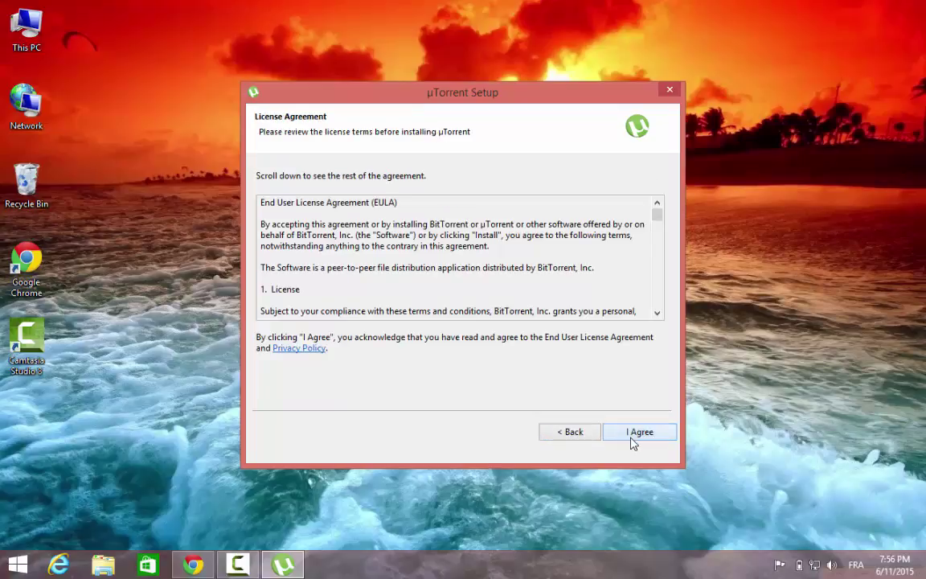
click(628, 435)
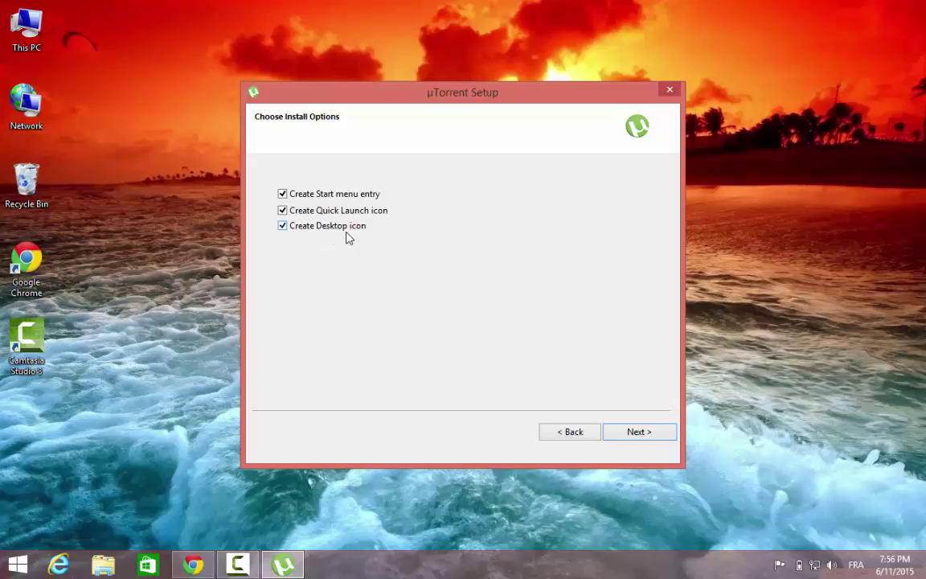
Keep the default install options, configuration and bundle offer, decline the Skype offer and finish the µTorrent installation.
click(640, 432)
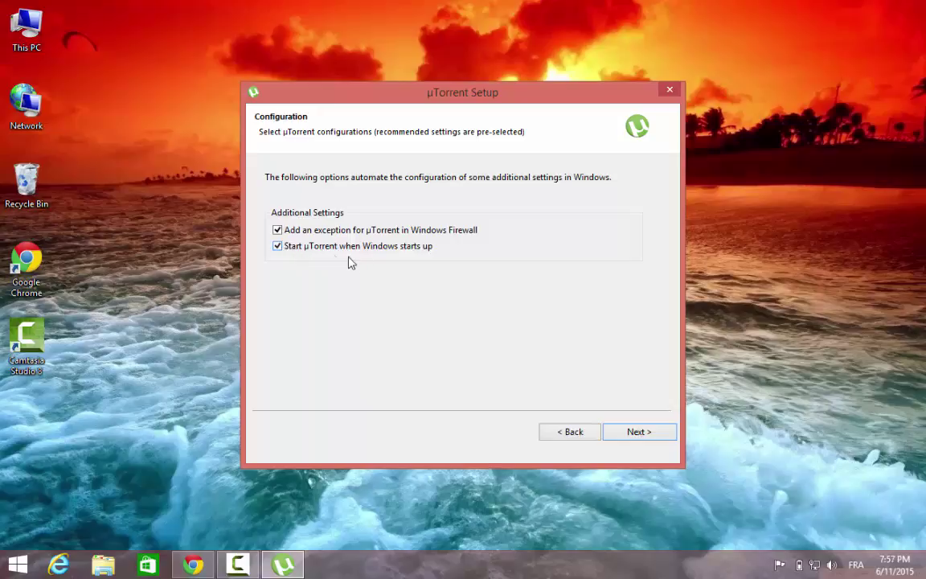
click(641, 434)
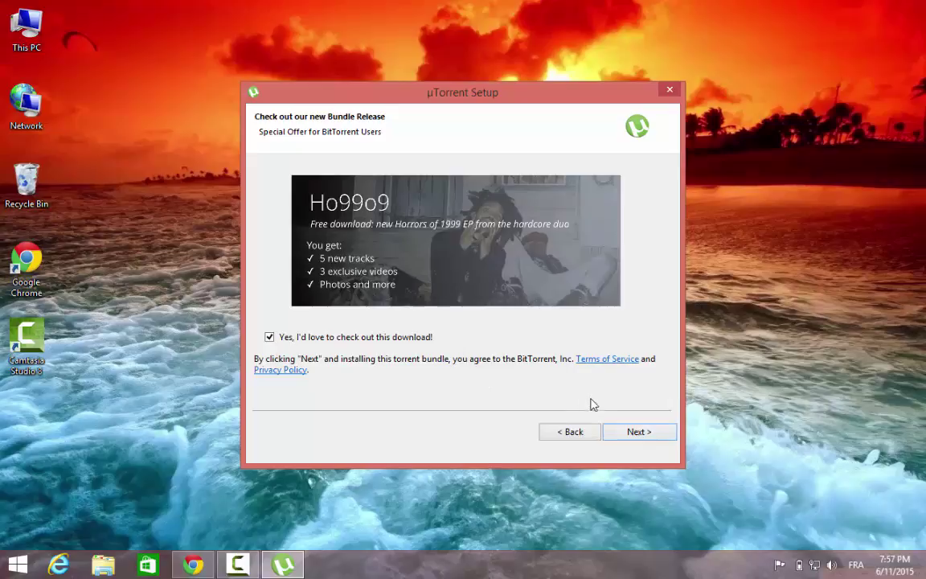
click(636, 436)
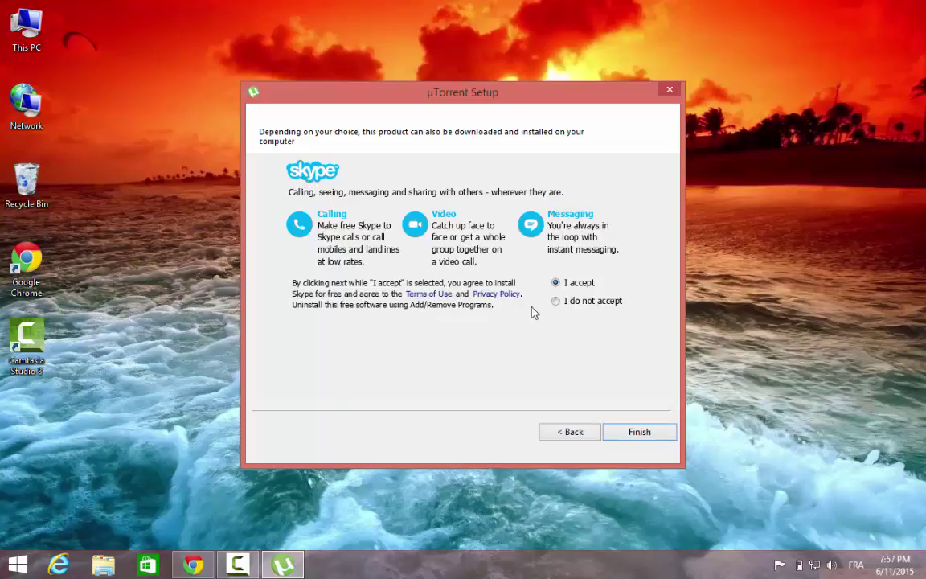
click(556, 301)
click(639, 432)
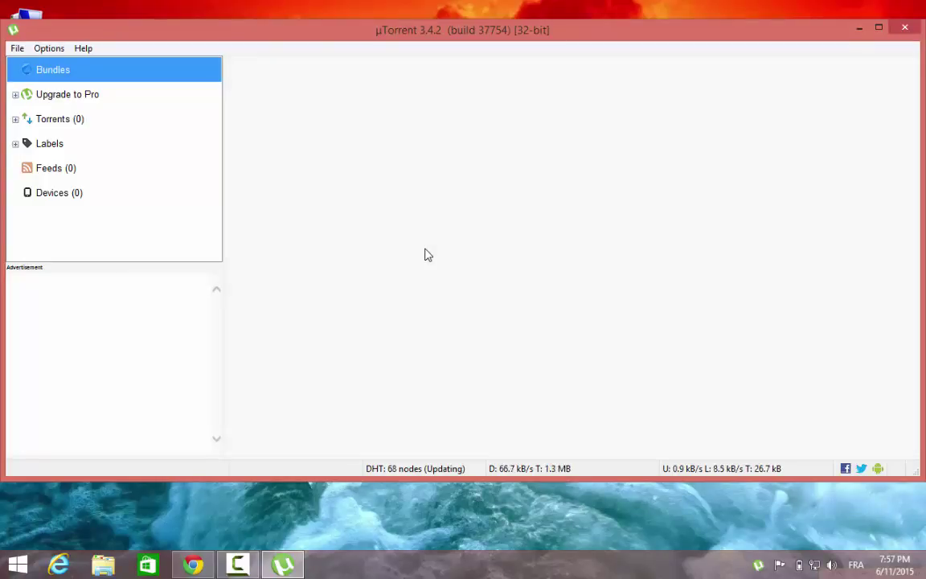
View the Torrents and Upgrade to Pro sections, and expand the Torrents section into its status categories.
click(62, 122)
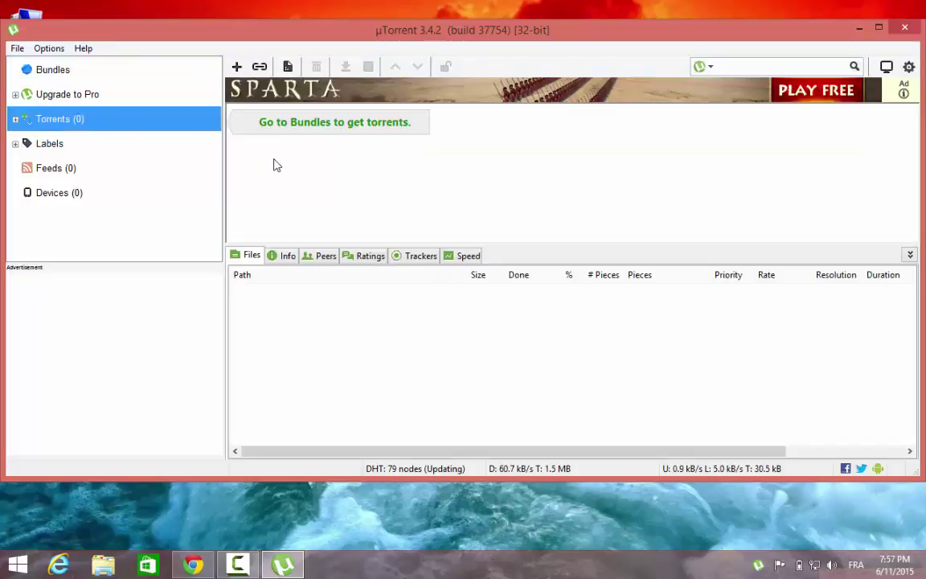
click(69, 98)
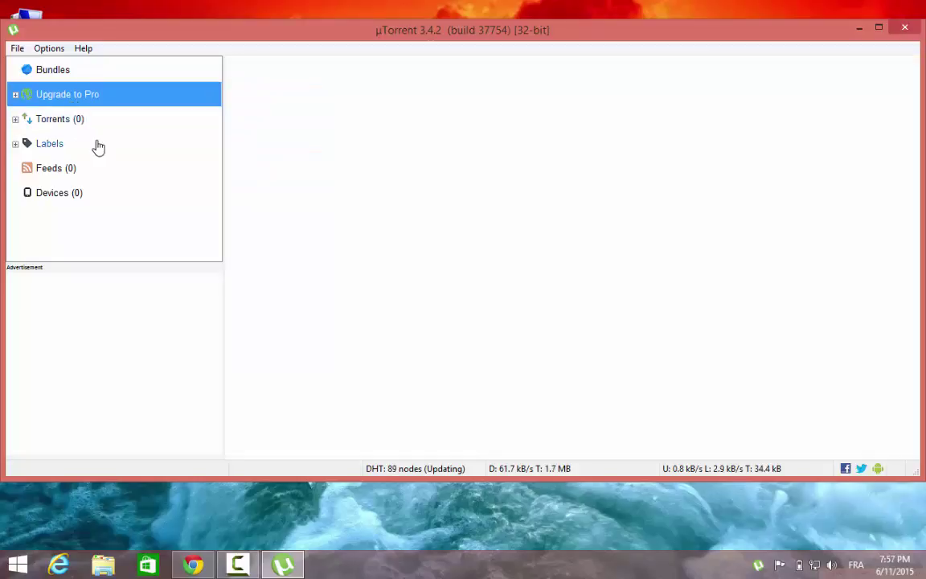
click(70, 121)
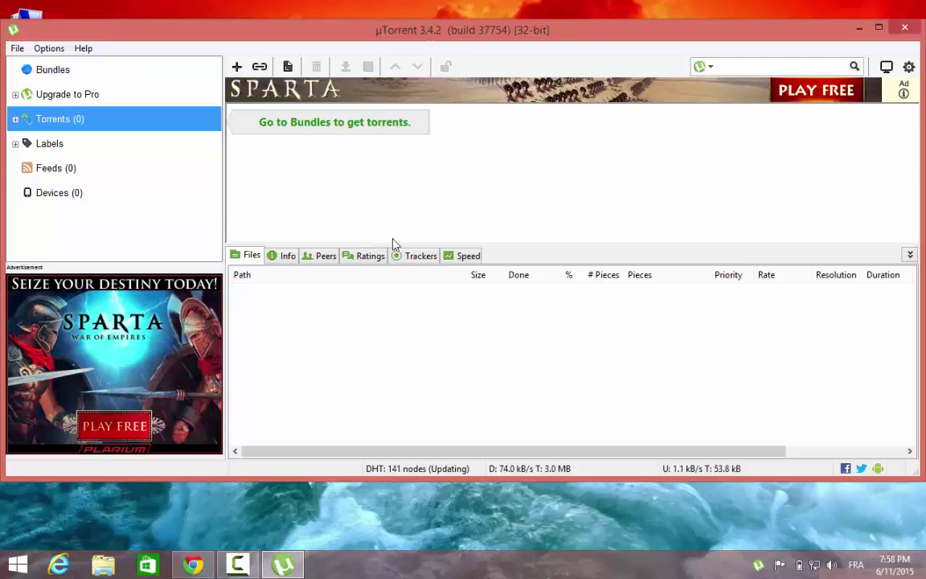
click(15, 119)
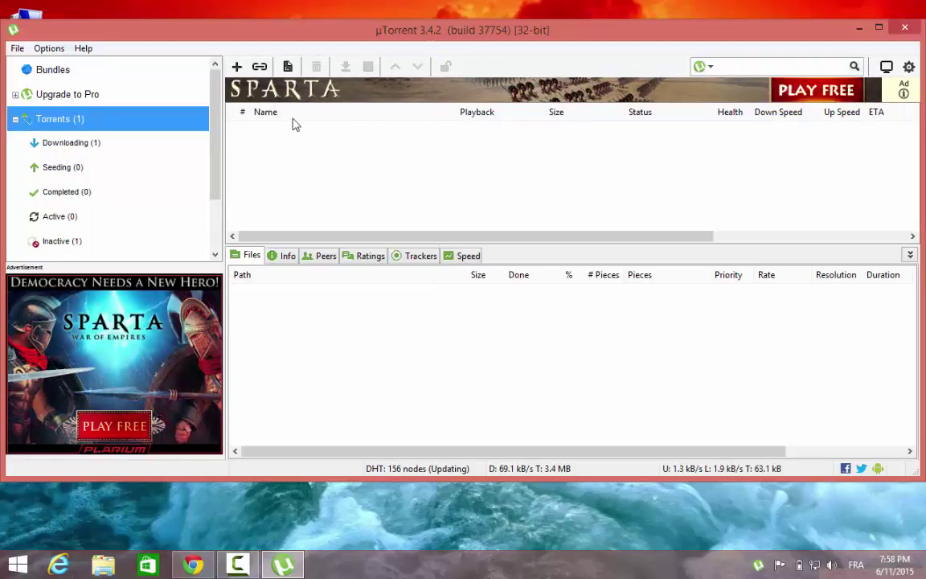
Pause the HORRORs OF 1999 torrent.
click(326, 129)
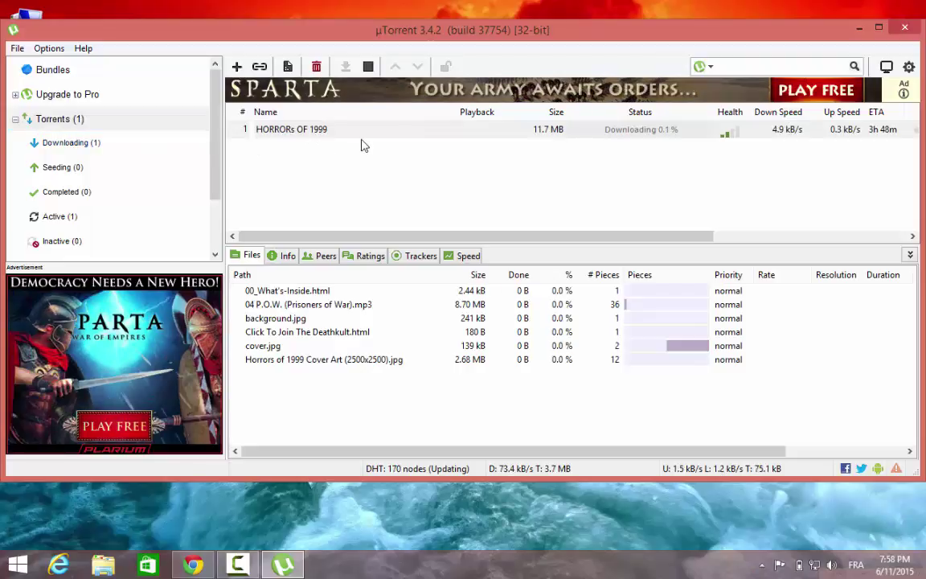
right_click(521, 130)
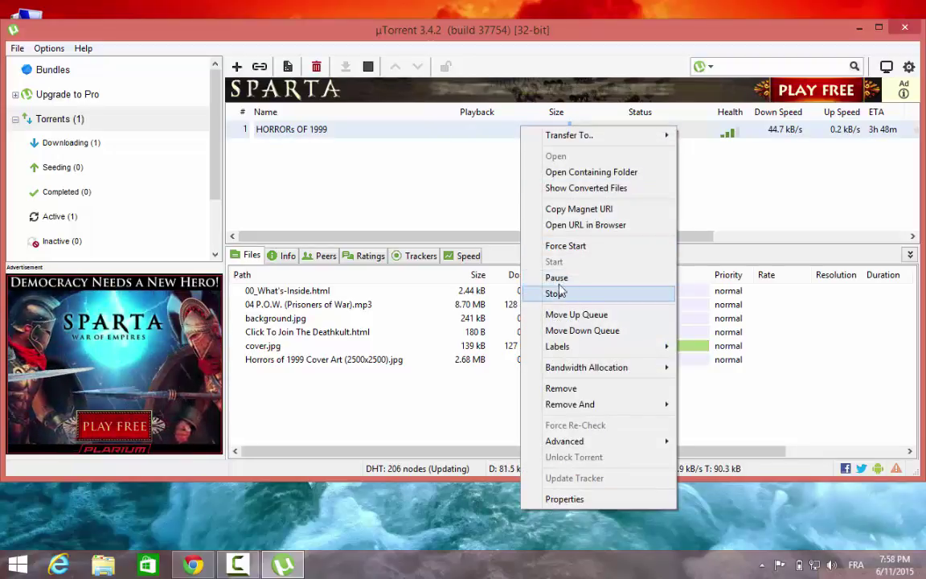
click(557, 277)
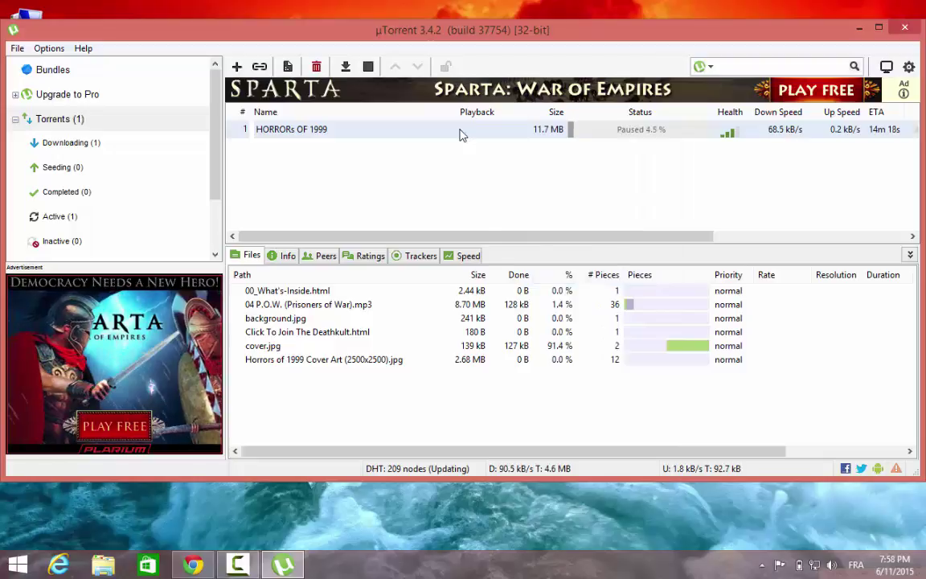
Examine the removal options for the HORRORs OF 1999 torrent without applying any, keeping the torrent selected.
right_click(461, 131)
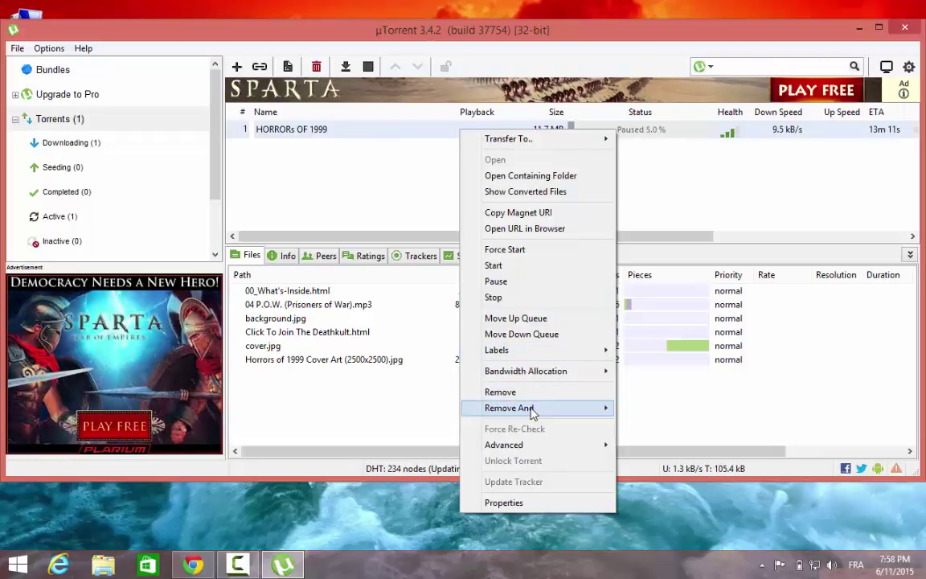
mouse_move(531, 410)
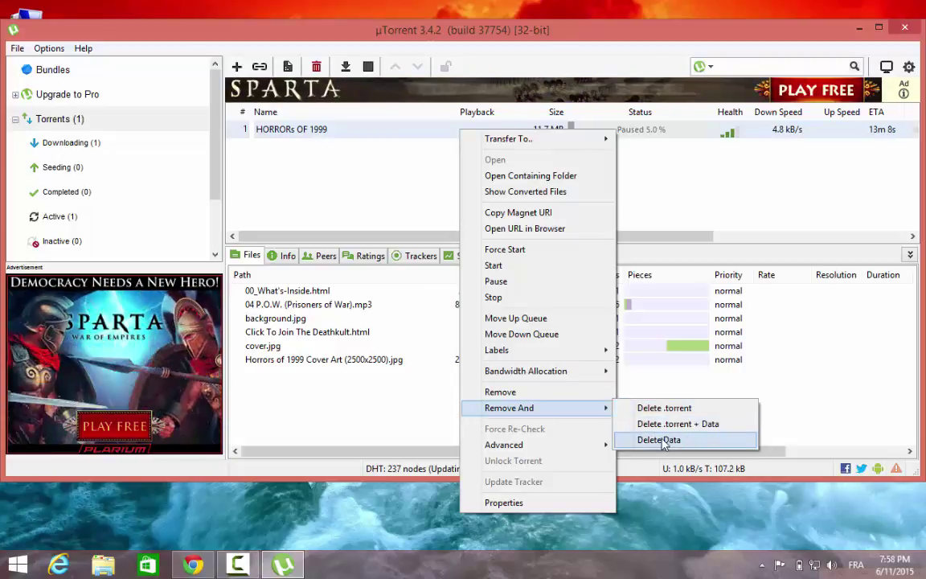
click(671, 204)
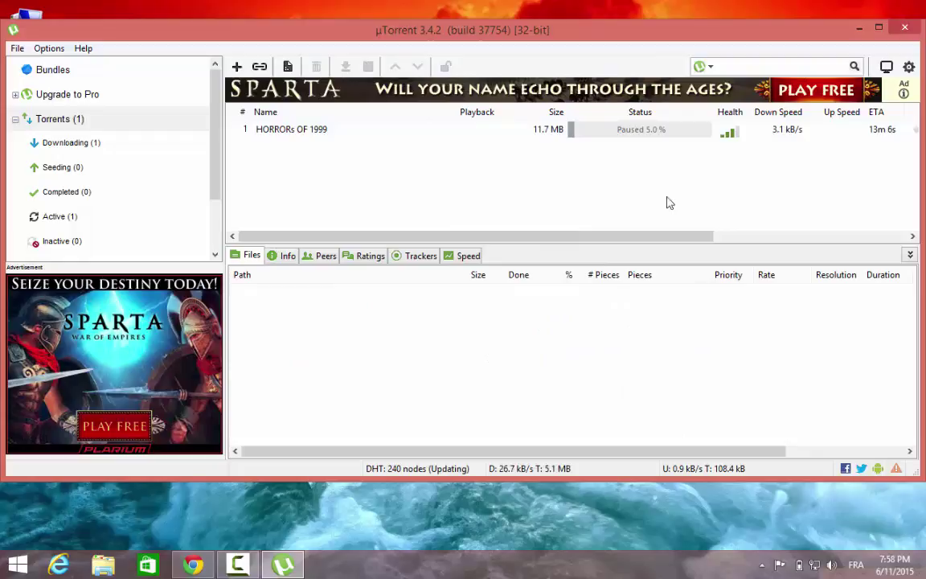
click(510, 131)
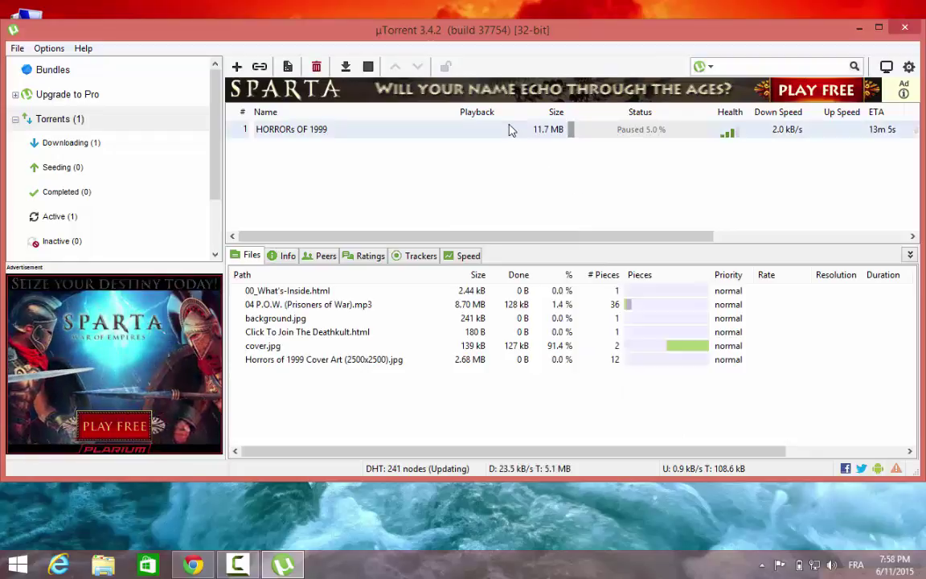
Set the µTorrent interface language to Arabic in the general preferences and apply the change.
click(909, 67)
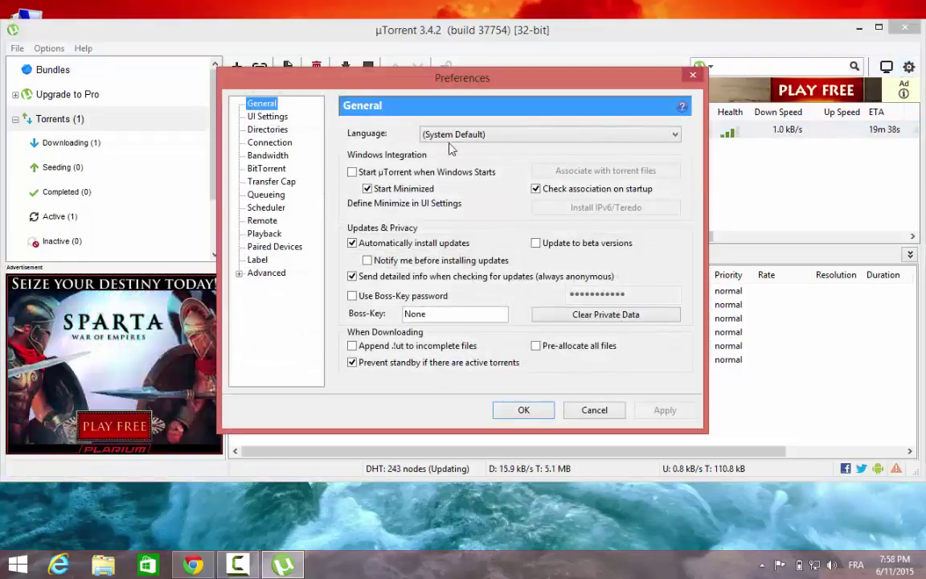
click(454, 135)
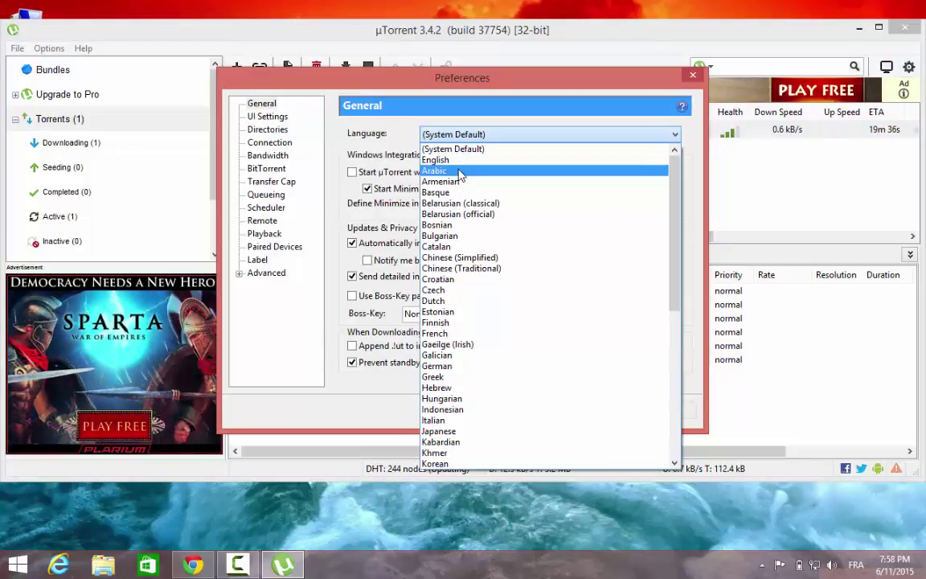
click(461, 175)
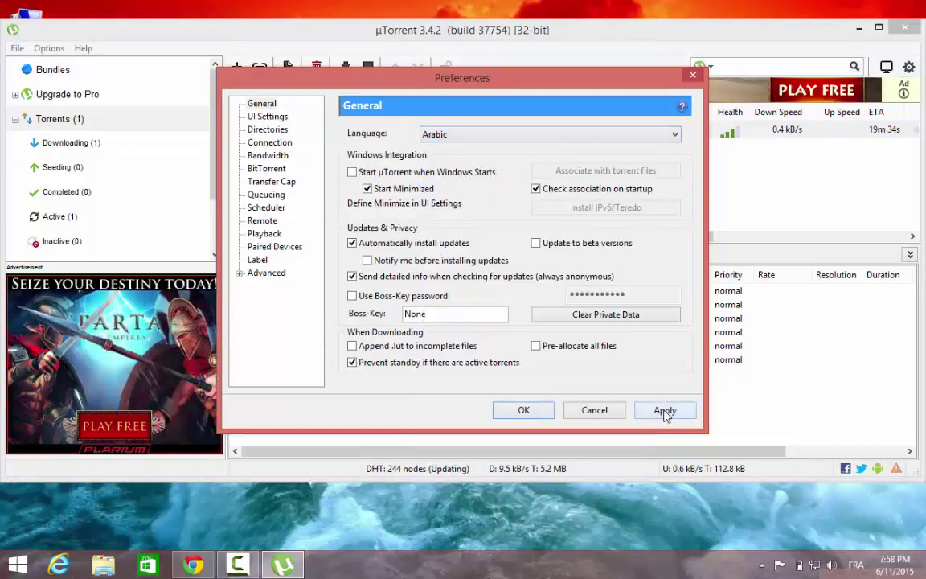
click(665, 411)
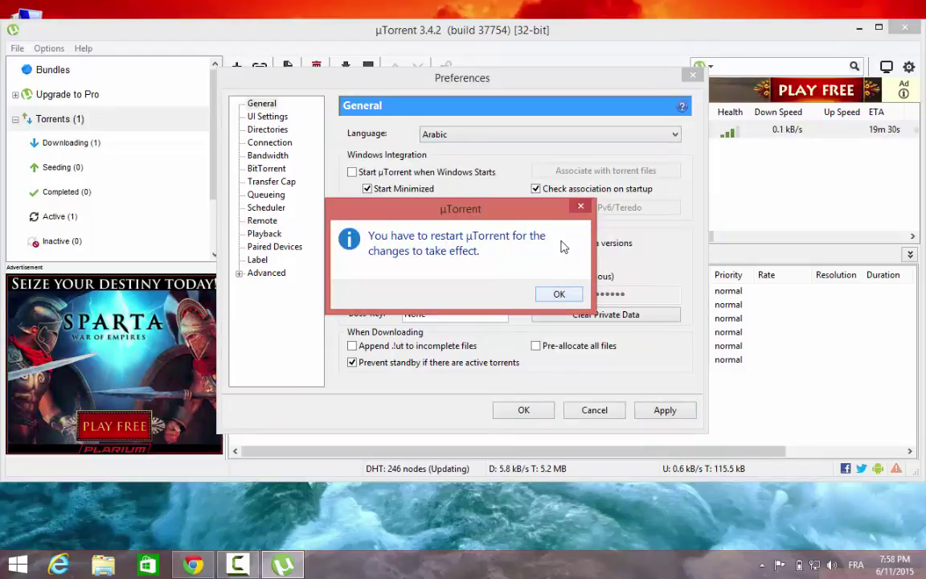
Acknowledge the restart notice, accept the preferences, and try to restart µTorrent by closing its window and launching its desktop shortcut.
click(557, 297)
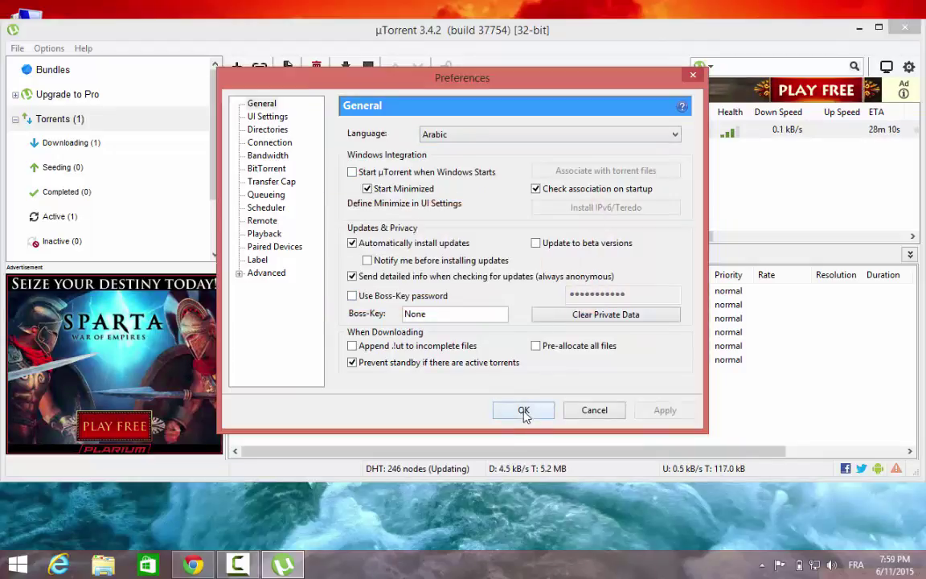
click(524, 410)
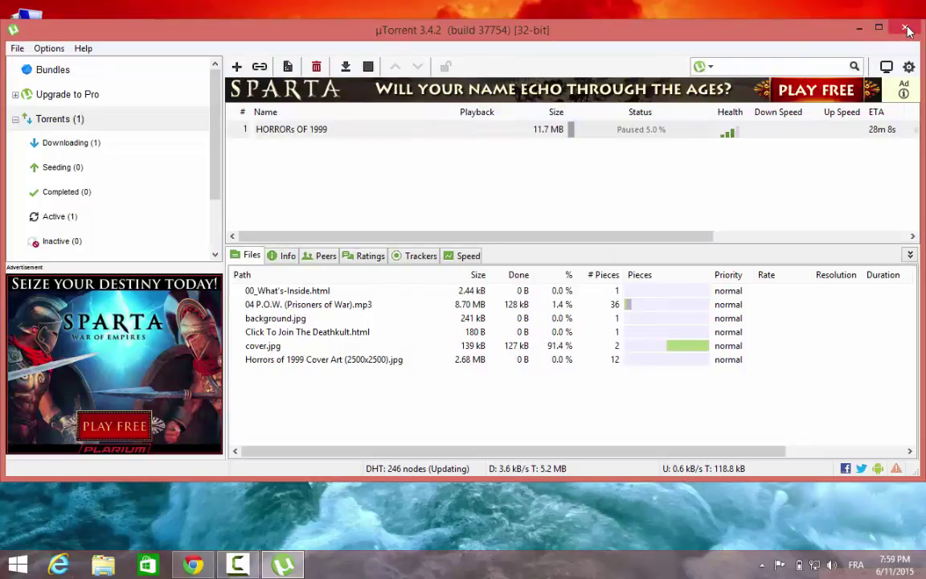
click(904, 27)
click(27, 416)
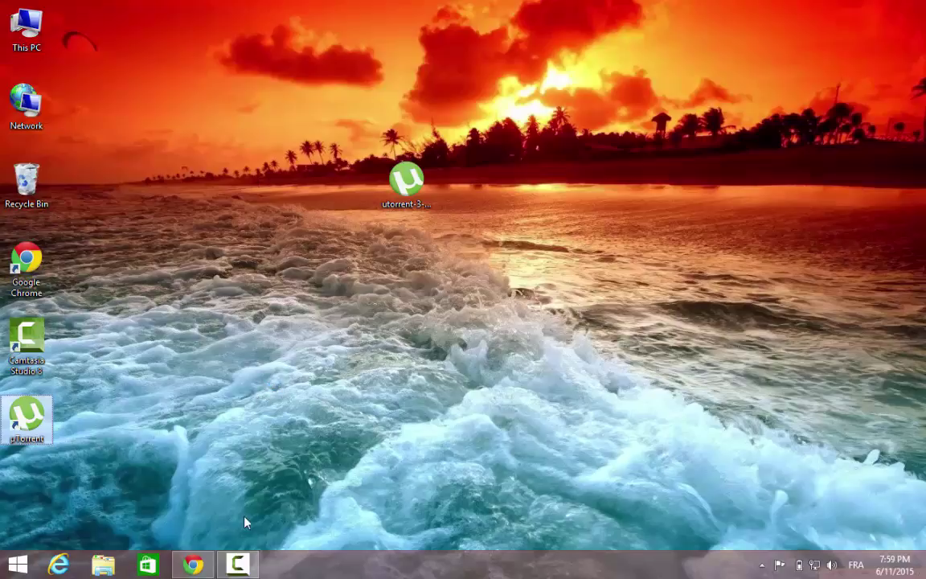
Check the hidden notification area icons for a running µTorrent instance.
click(246, 568)
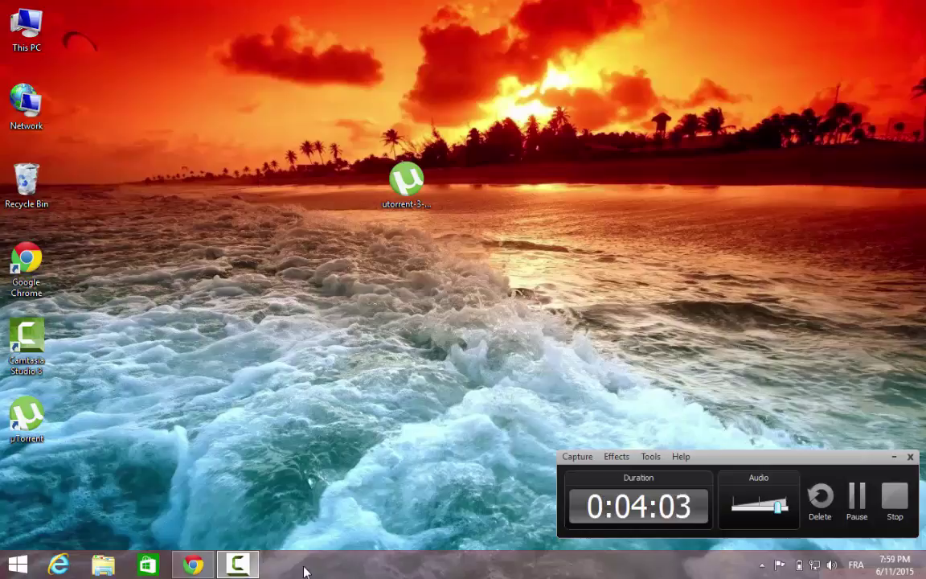
click(238, 566)
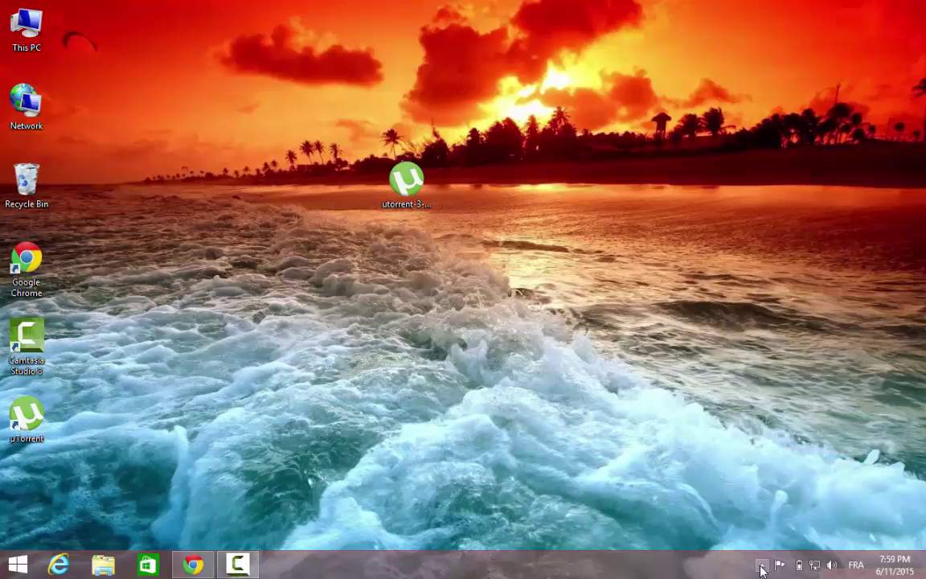
click(763, 569)
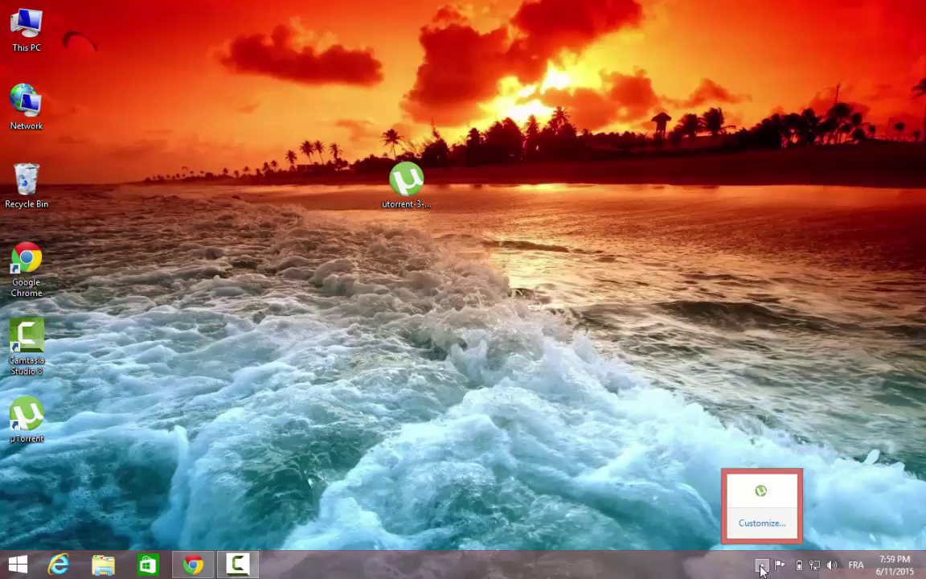
click(247, 566)
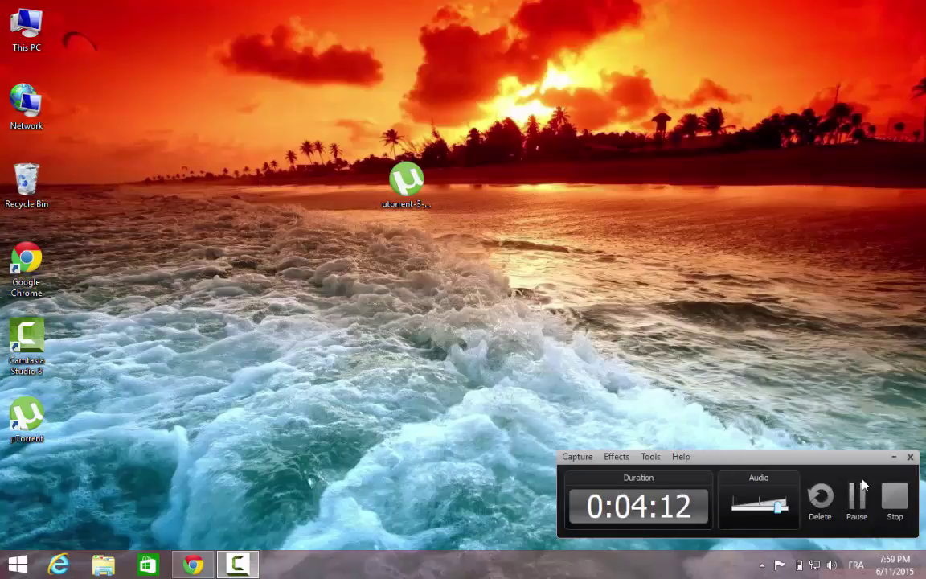
click(894, 457)
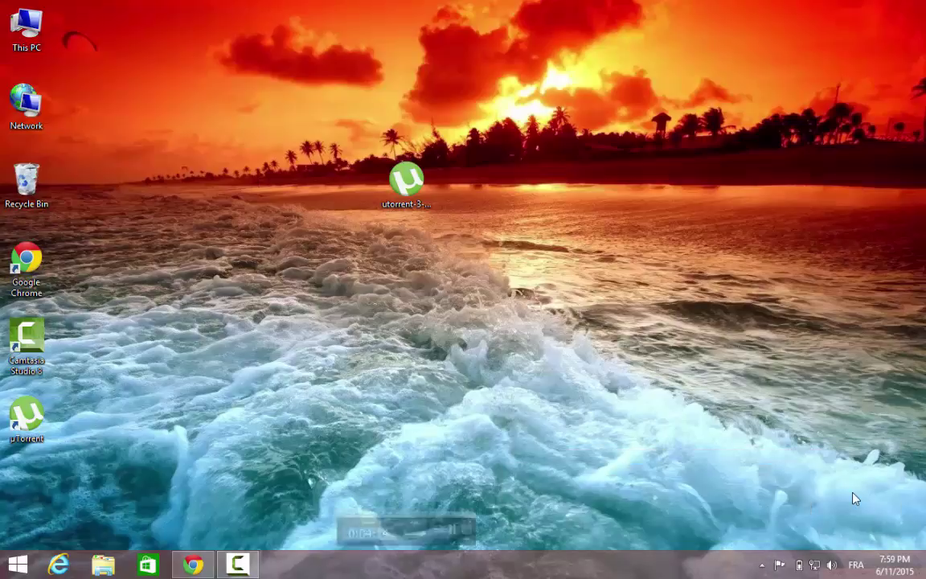
click(249, 567)
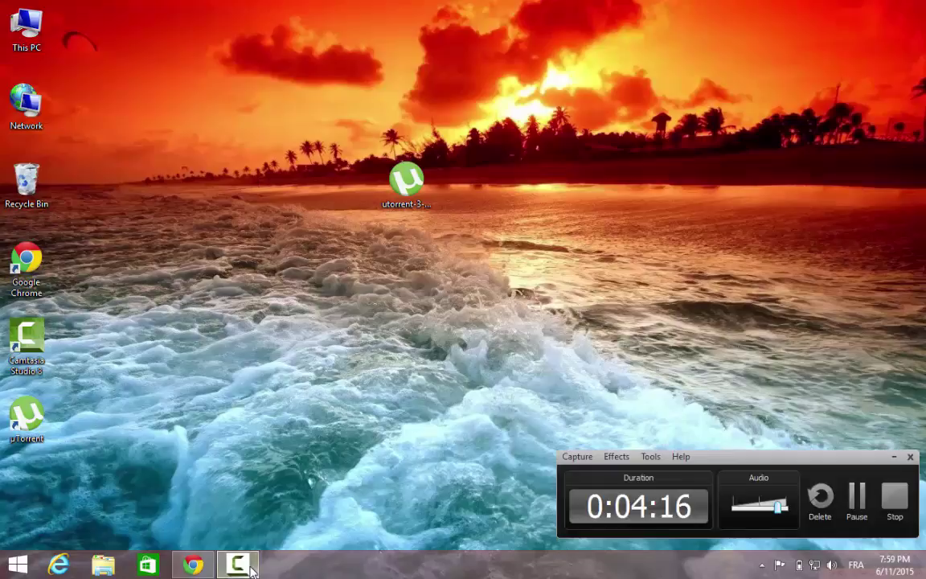
click(855, 497)
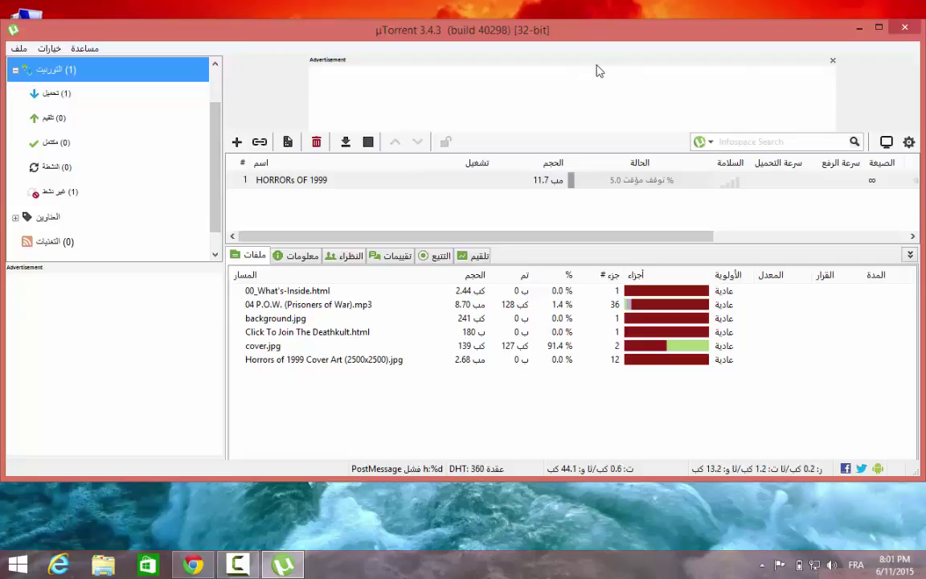
Minimize the µTorrent window and refresh the desktop.
click(859, 29)
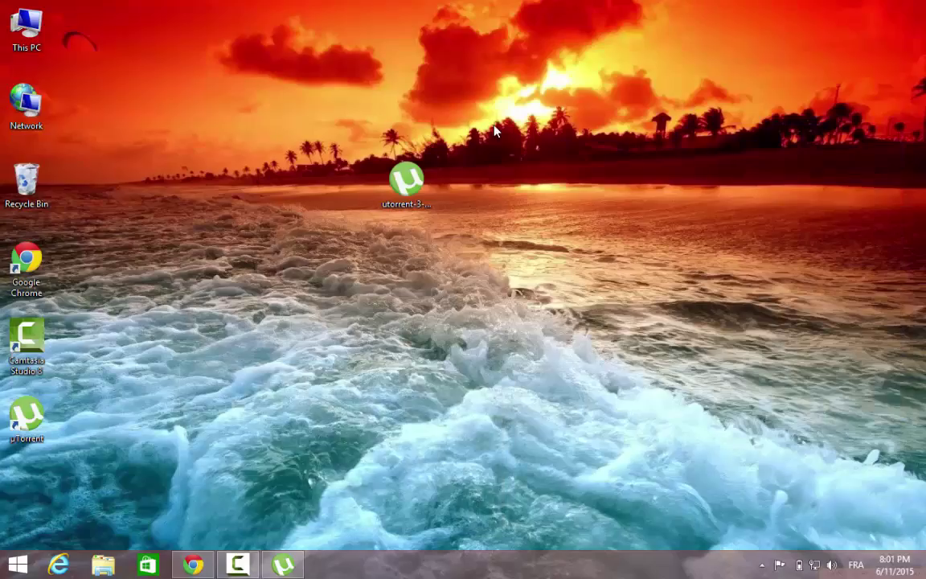
click(406, 183)
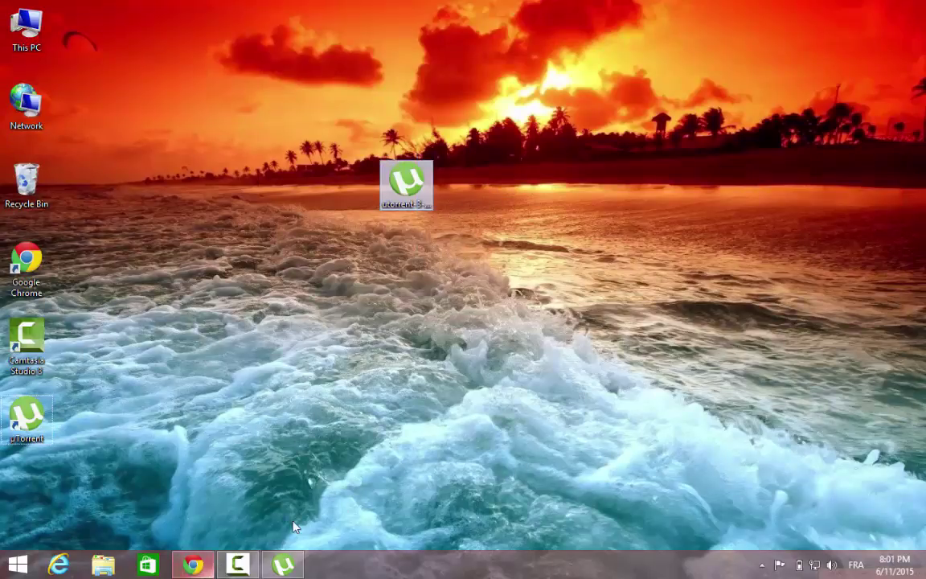
right_click(508, 375)
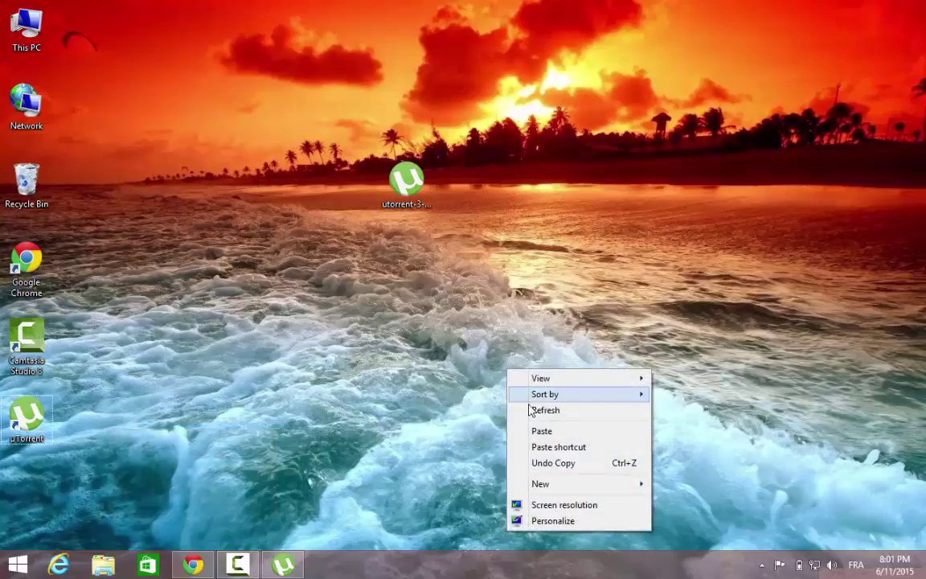
right_click(531, 414)
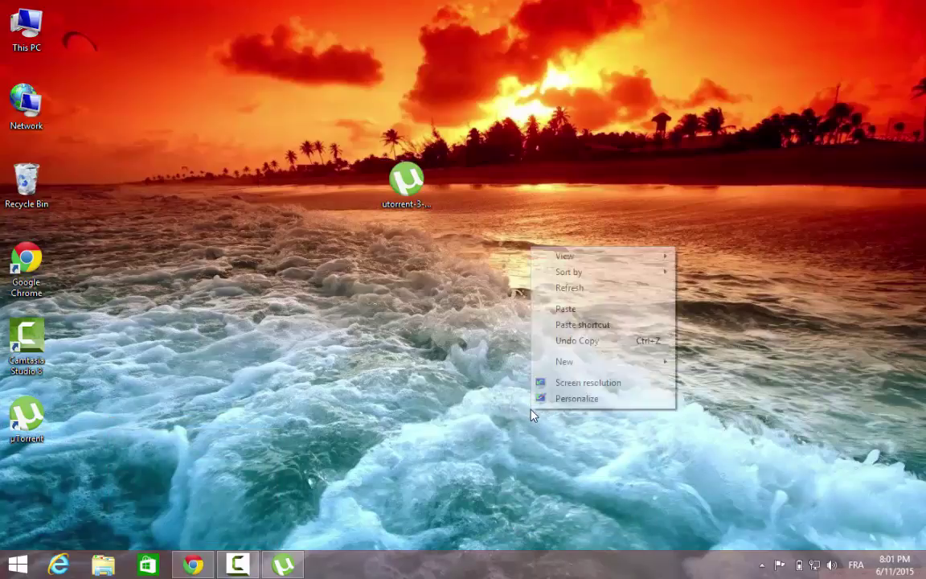
click(586, 289)
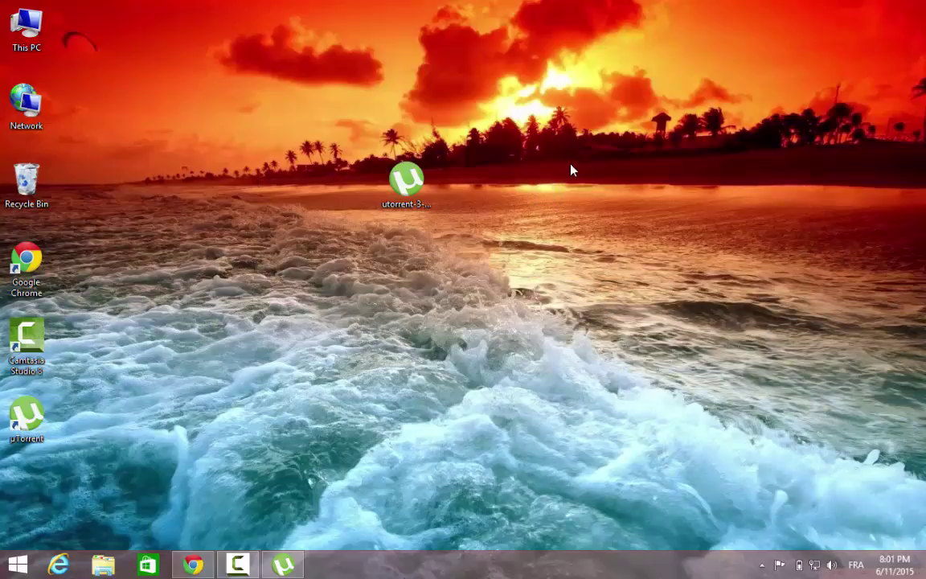
drag(573, 167, 732, 514)
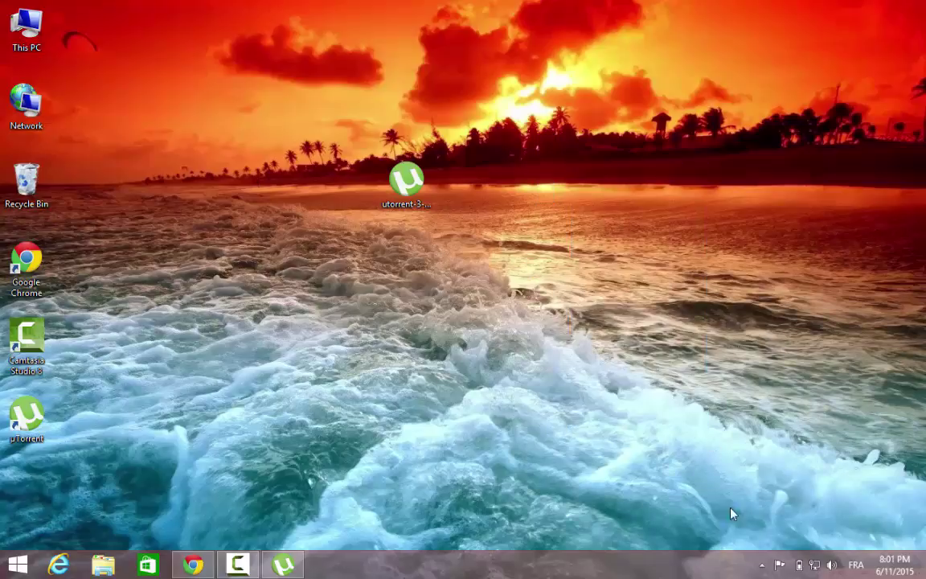
click(237, 566)
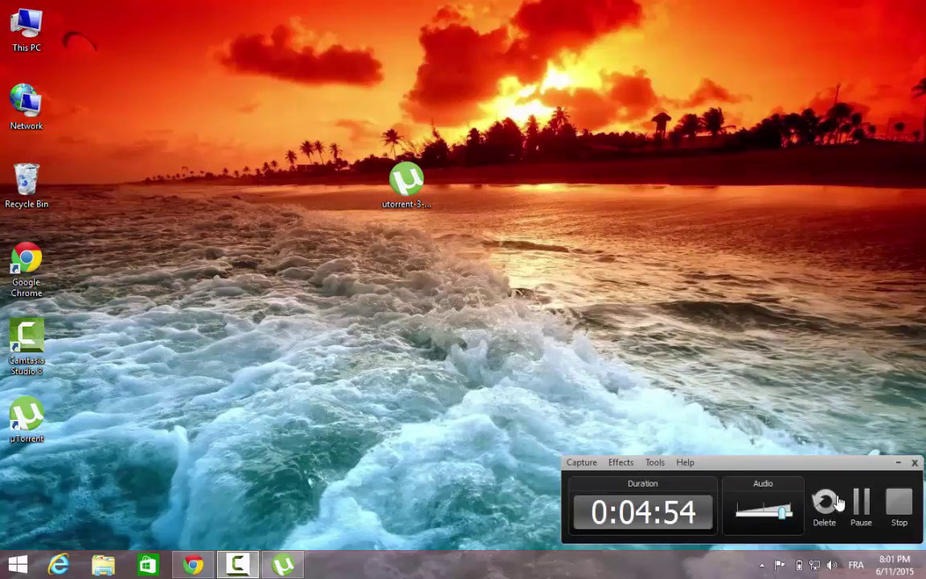